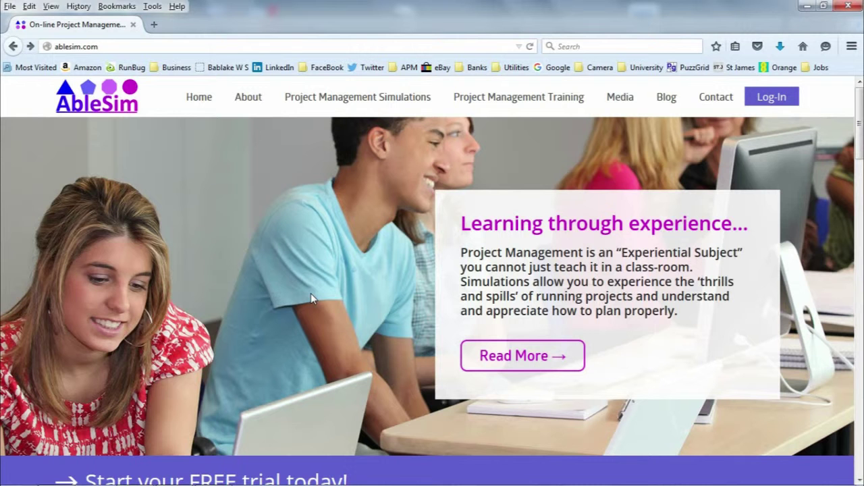
# - Follow the FREE trial banner's 'Start your trial' link and scroll down to the trial buttons
pyautogui.scroll(-5, 311, 299)
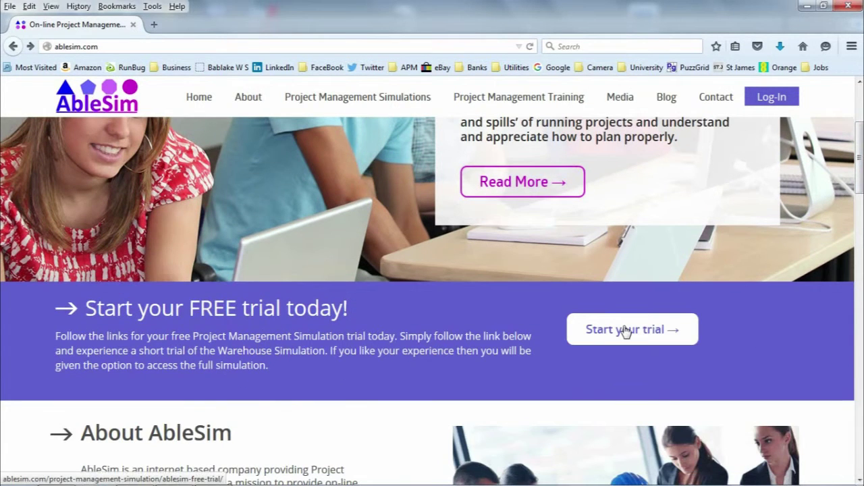
pyautogui.click(626, 332)
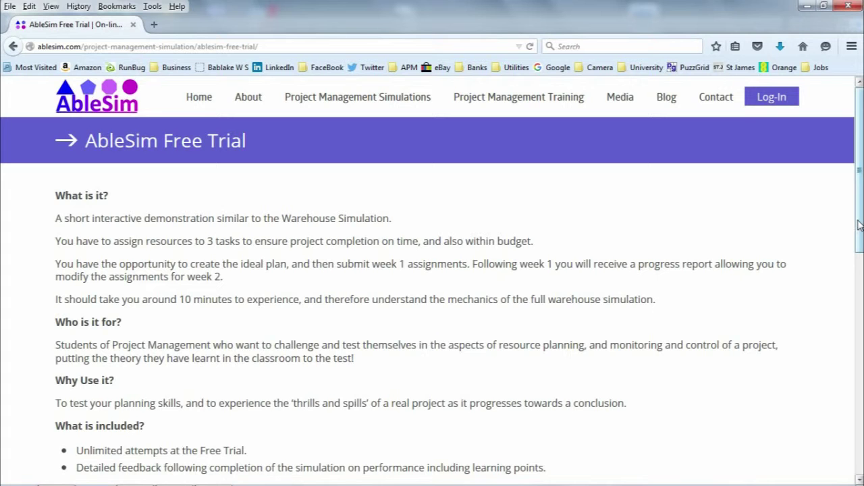
pyautogui.moveTo(859, 225); pyautogui.dragTo(861, 268)
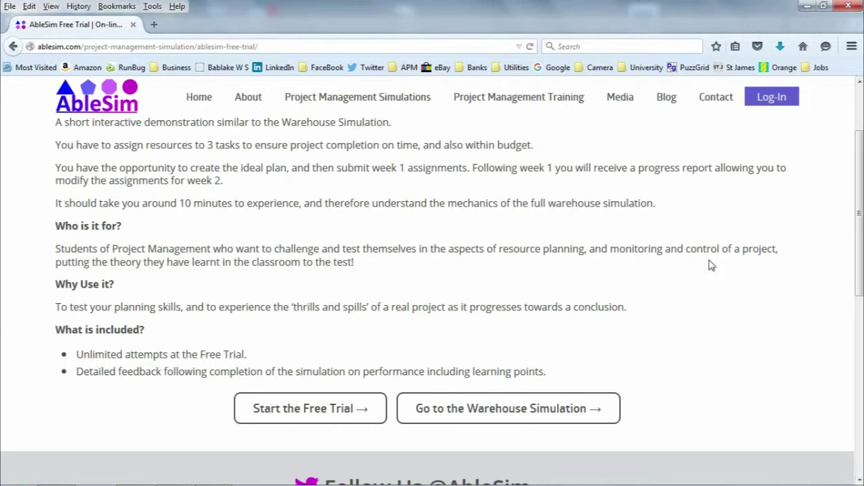
# - Start the Free Trial, open AbleSIM > Learning Modules > Free Trial, and view its task list and diagram
pyautogui.click(295, 417)
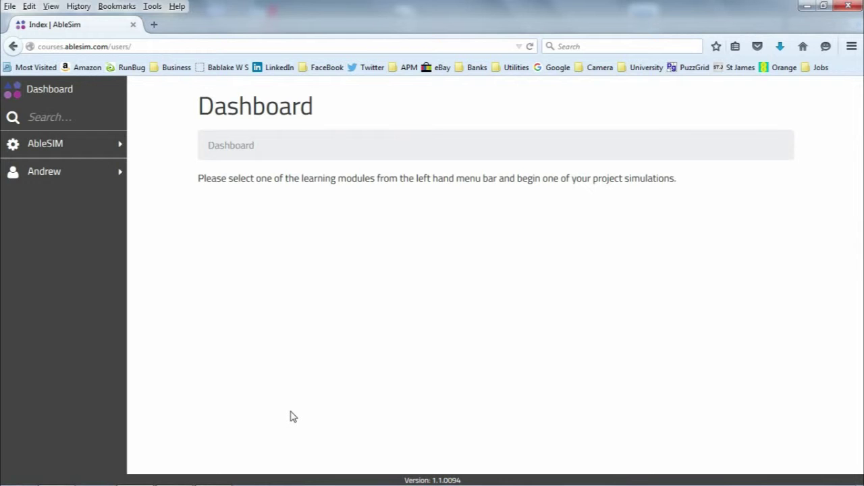
pyautogui.click(115, 154)
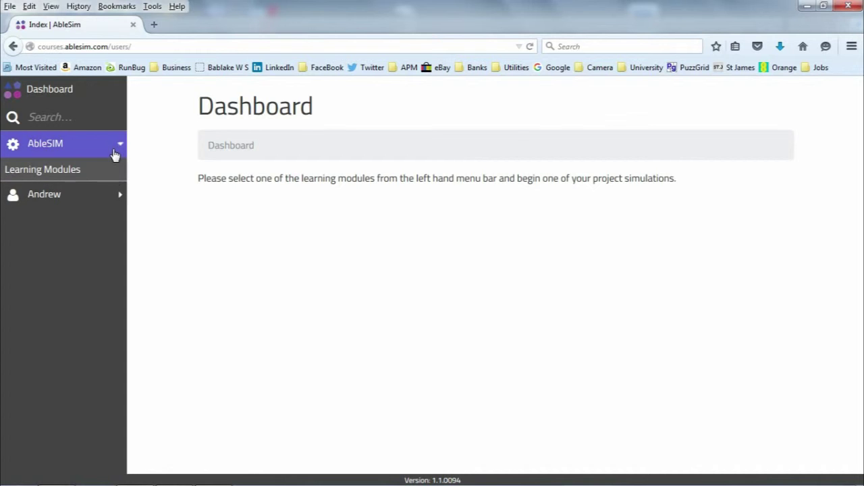
pyautogui.moveTo(112, 169)
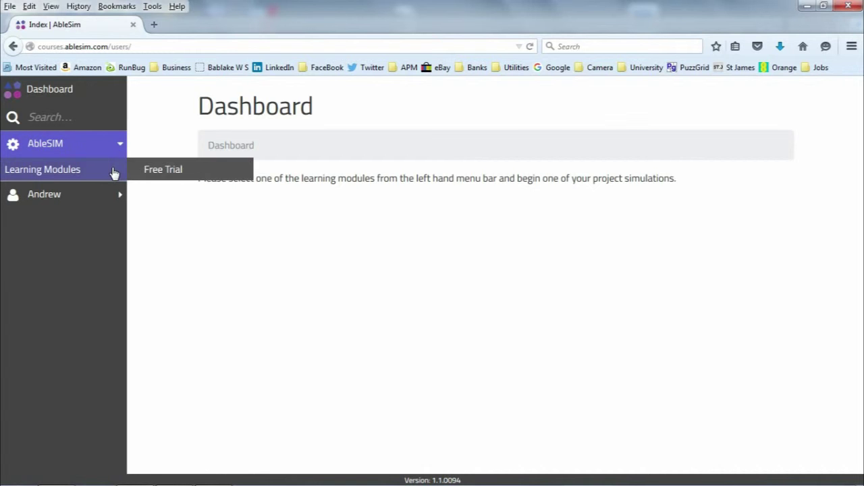
pyautogui.click(162, 176)
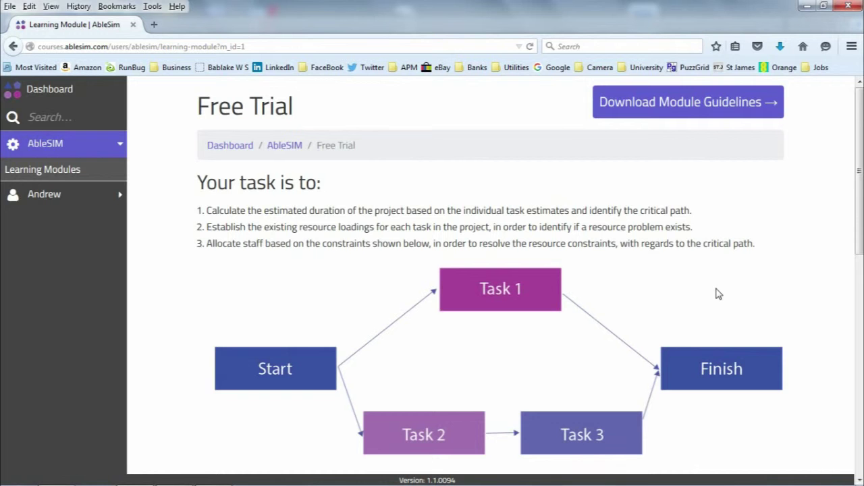
pyautogui.scroll(-4, 859, 236)
pyautogui.scroll(-2, 859, 236)
pyautogui.scroll(6, 859, 237)
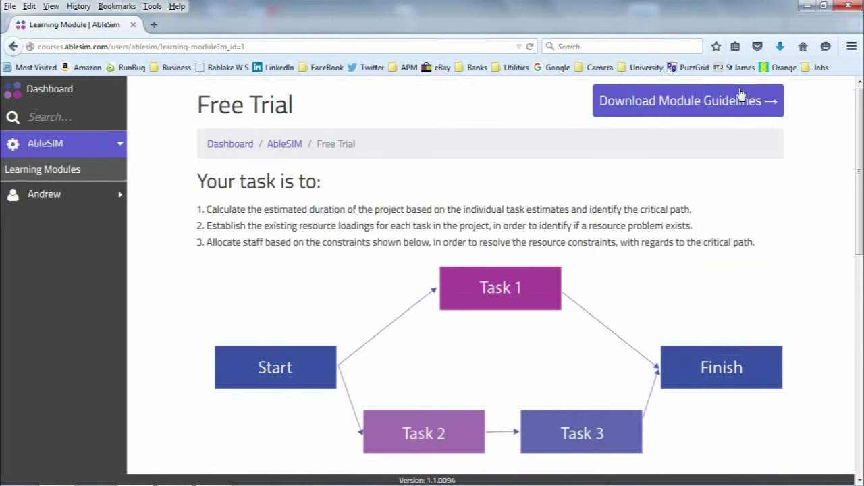
# - Open the Free Trial Module Guidelines PDF in a new tab and skim it
pyautogui.click(725, 106)
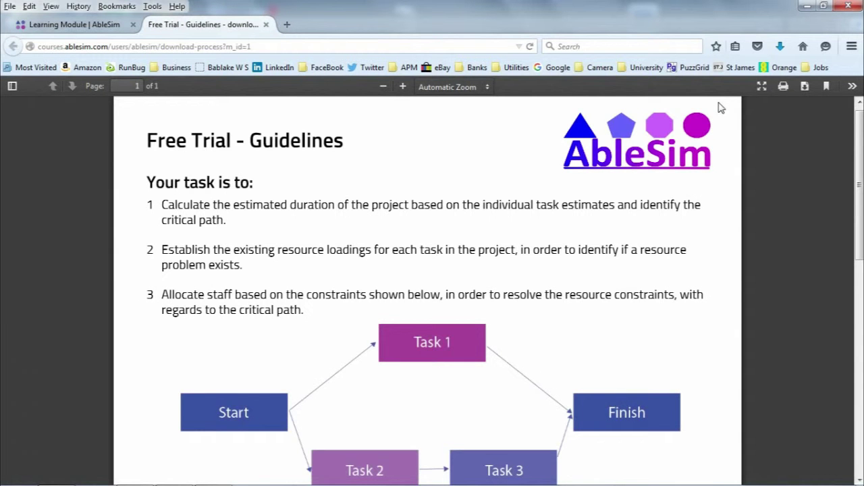
pyautogui.scroll(-12, 858, 202)
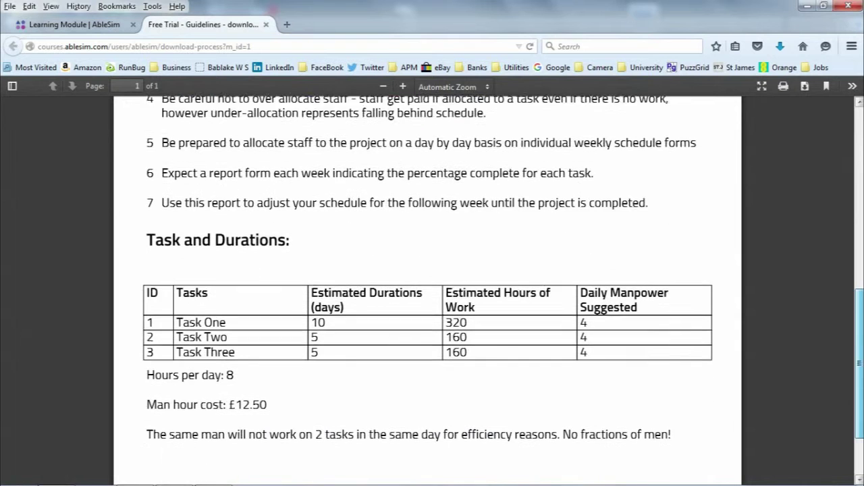
pyautogui.scroll(12, 432, 291)
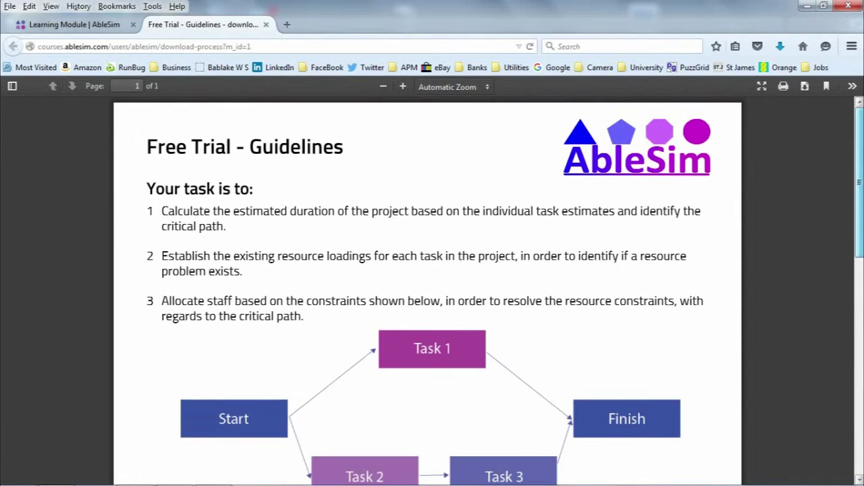
# - Return to the Free Trial learning module and scroll down to the empty Week 1 grid
pyautogui.click(104, 26)
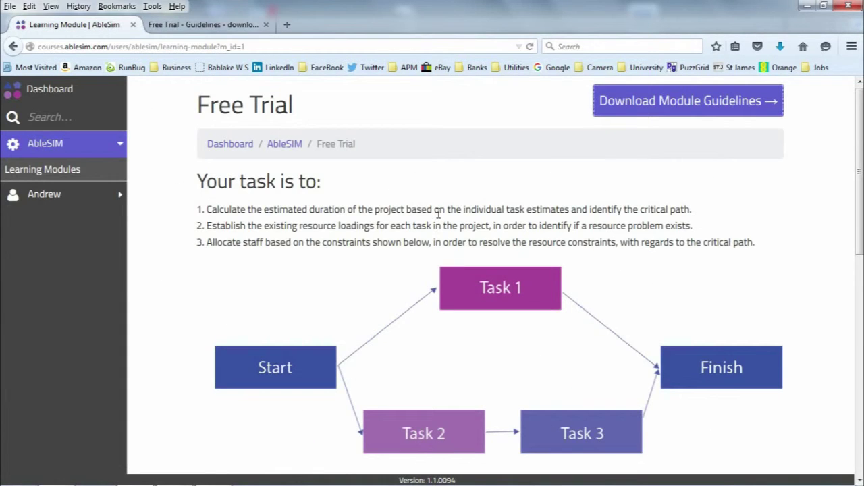
pyautogui.scroll(-5, 844, 229)
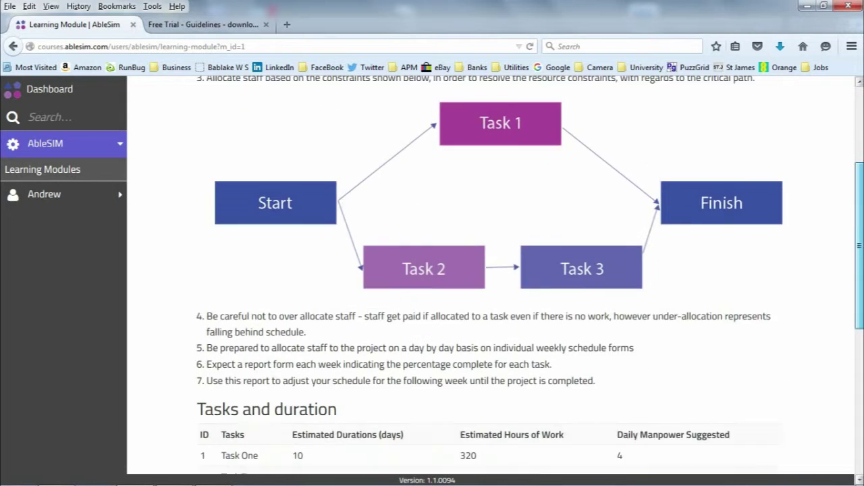
pyautogui.scroll(-4, 489, 270)
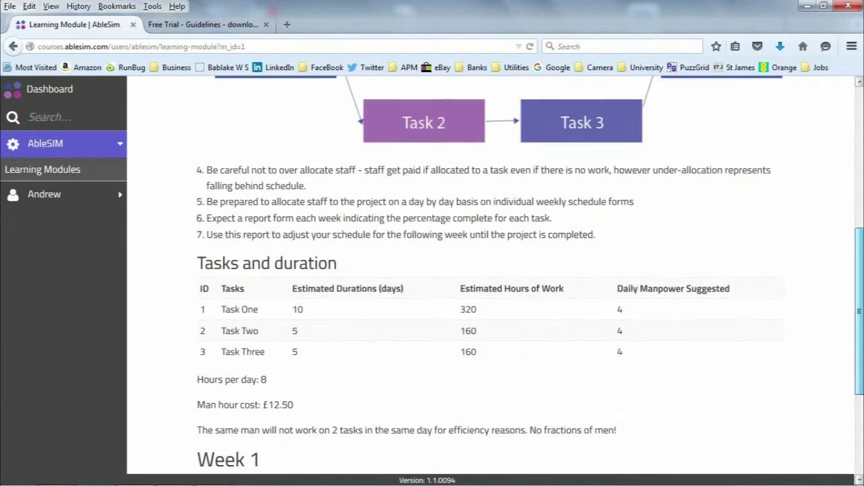
pyautogui.scroll(-5, 490, 270)
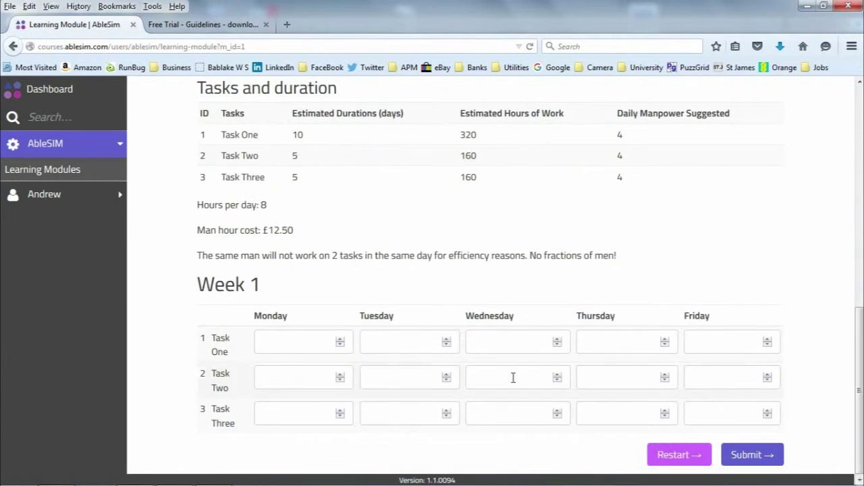
# - Staff Task One with 3 men on each day, Monday to Friday
pyautogui.click(303, 348)
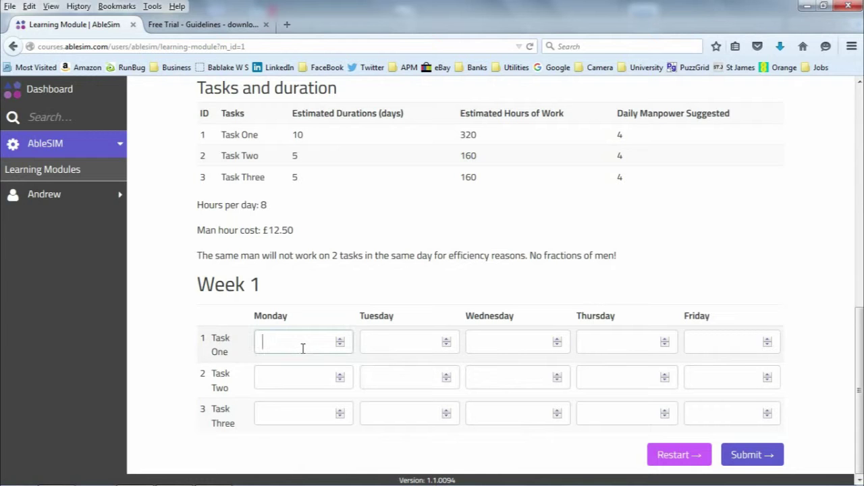
pyautogui.write('3')
pyautogui.press('Tab')
pyautogui.write('3')
pyautogui.press('Tab')
pyautogui.write('3')
pyautogui.press('Tab')
pyautogui.write('3')
pyautogui.press('Tab')
pyautogui.write('3')
# - Staff Task Two with 3 men on each day, Monday to Friday
pyautogui.press('Tab')
pyautogui.write('3')
pyautogui.press('Tab')
pyautogui.write('3')
pyautogui.press('Tab')
pyautogui.write('3')
pyautogui.press('Tab')
pyautogui.write('3')
pyautogui.press('Tab')
pyautogui.write('3')
# - Staff Task Three with 2 men on each day, Monday to Friday
pyautogui.press('Tab')
pyautogui.write('2')
pyautogui.press('Tab')
pyautogui.write('2')
pyautogui.press('Tab')
pyautogui.write('2')
pyautogui.press('Tab')
pyautogui.write('2')
pyautogui.press('Tab')
pyautogui.write('2')
pyautogui.press('Tab')
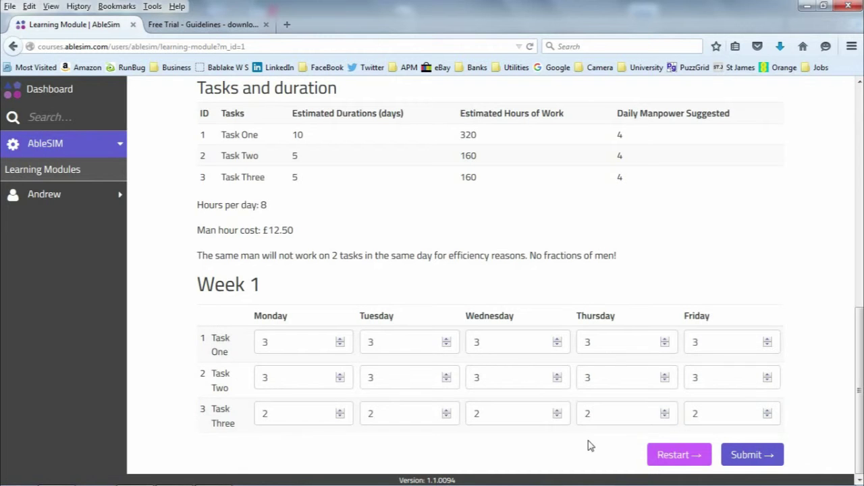
# - Submit Week 1, review the reports through Week 2's £8,000 total, and reach the Week 3 grid
pyautogui.click(755, 455)
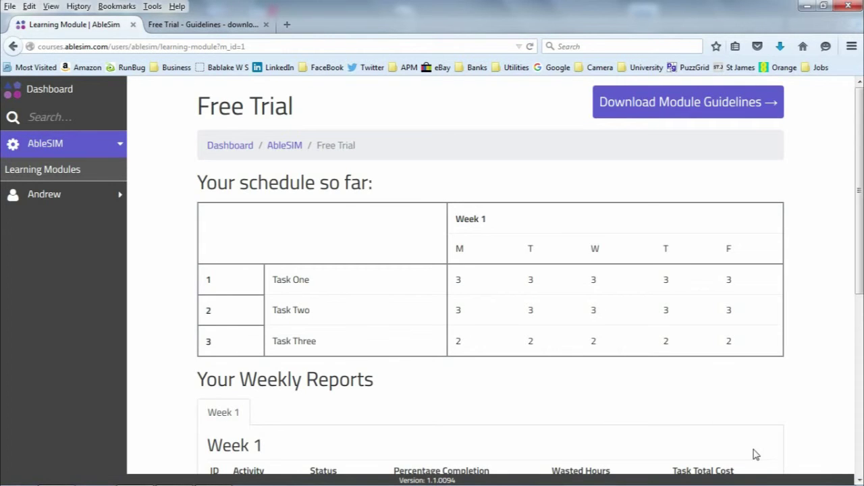
pyautogui.moveTo(858, 275); pyautogui.dragTo(859, 399)
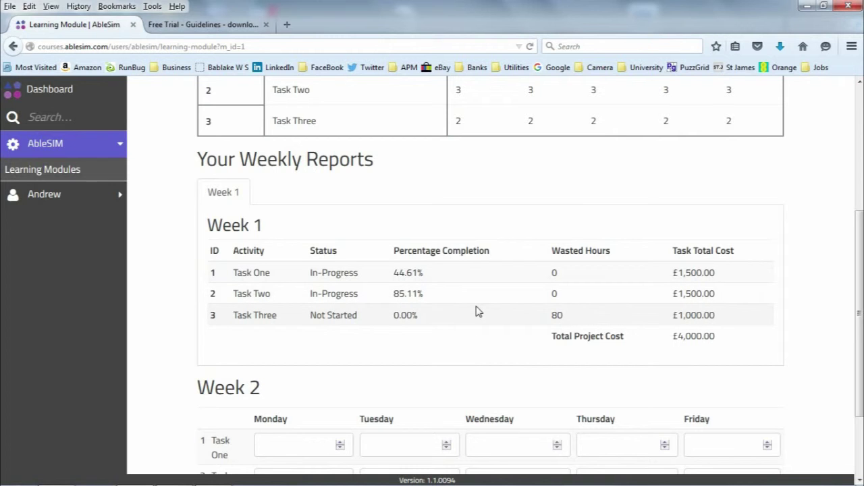
pyautogui.scroll(-3, 844, 297)
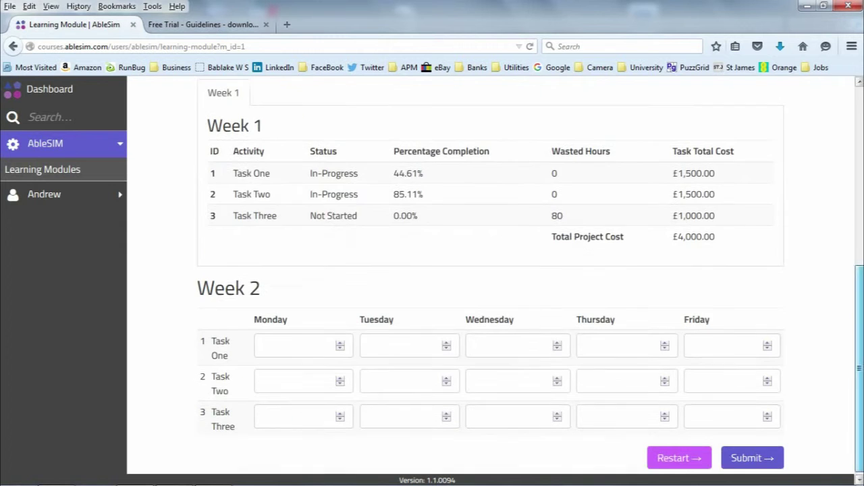
pyautogui.scroll(-5, 307, 320)
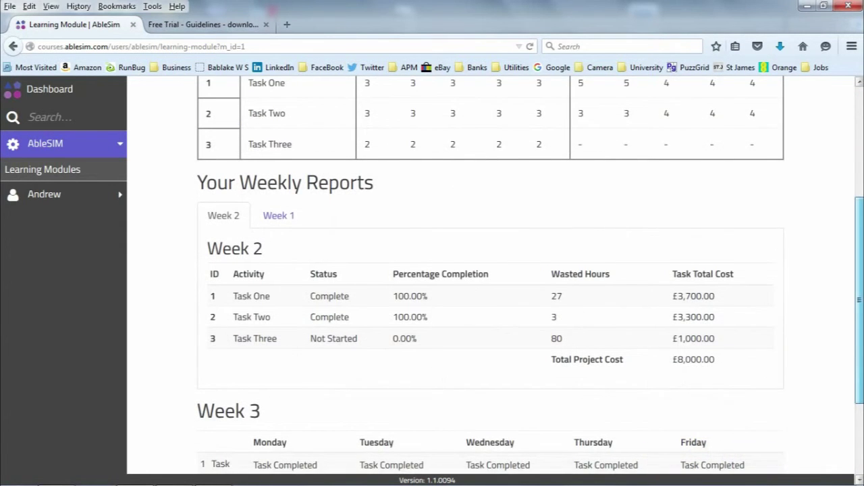
pyautogui.scroll(-1, 560, 284)
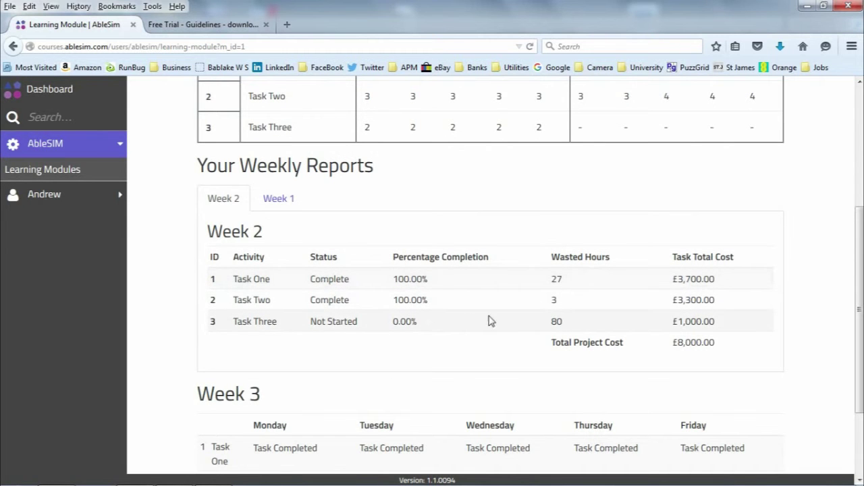
pyautogui.scroll(-2, 635, 343)
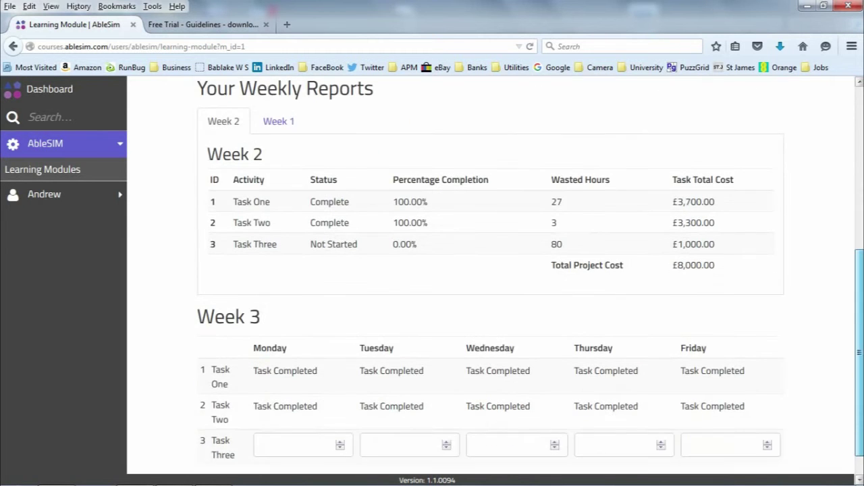
pyautogui.scroll(-1, 405, 413)
# - Enter Task Three's Week 3 staffing as 5, 5, 4, 4 and 4 men
pyautogui.click(331, 413)
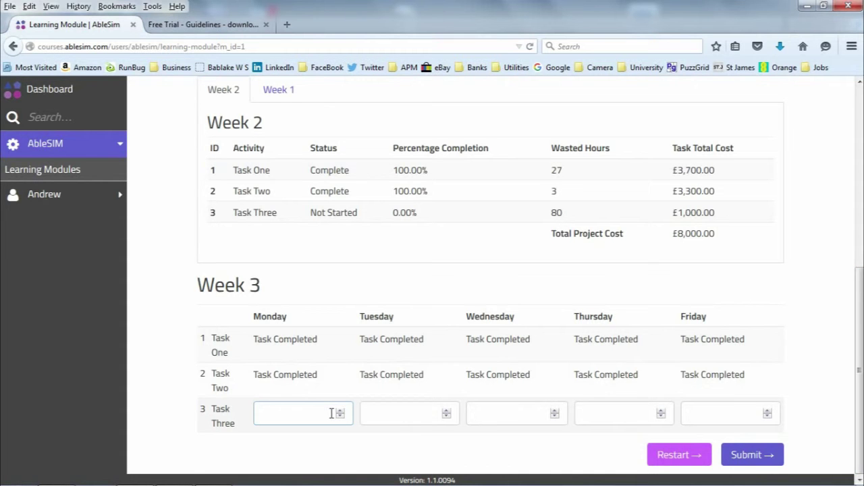
pyautogui.write('55')
pyautogui.press('Tab')
pyautogui.write('5')
pyautogui.press('Tab')
pyautogui.write('4')
pyautogui.press('Tab')
pyautogui.write('4')
pyautogui.press('Tab')
pyautogui.write('4')
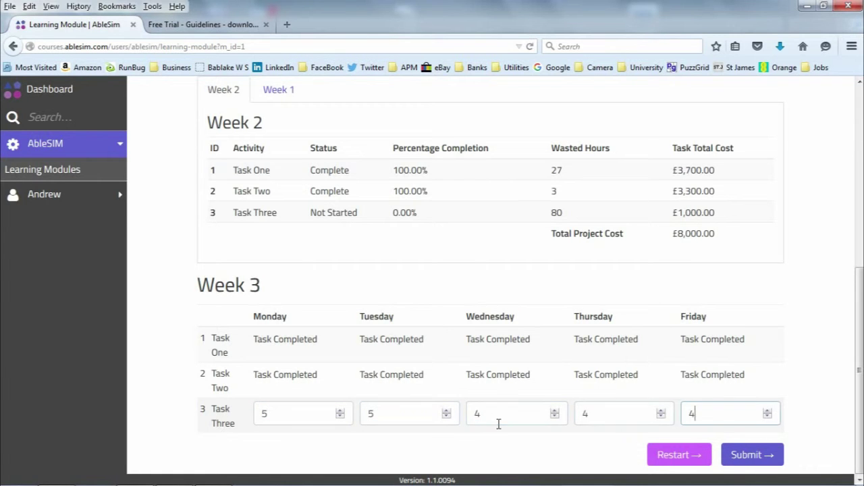
# - Submit Week 3 and review the final report totalling £10,200.00
pyautogui.click(745, 457)
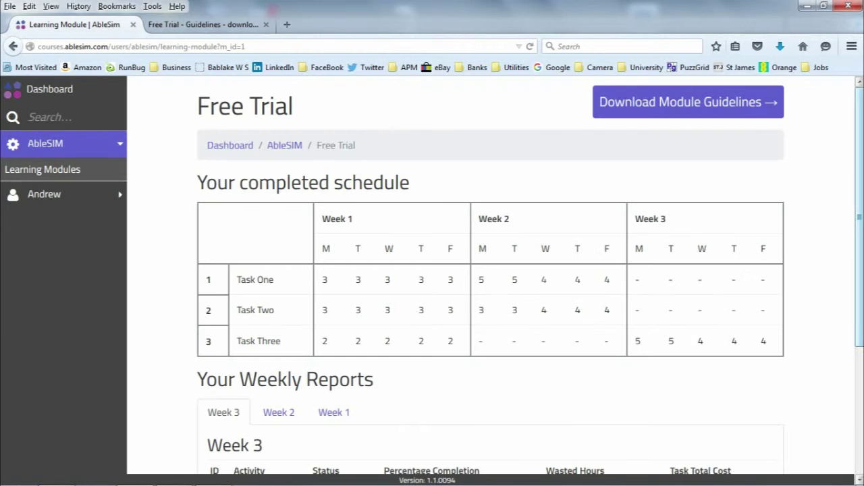
pyautogui.scroll(-4, 861, 269)
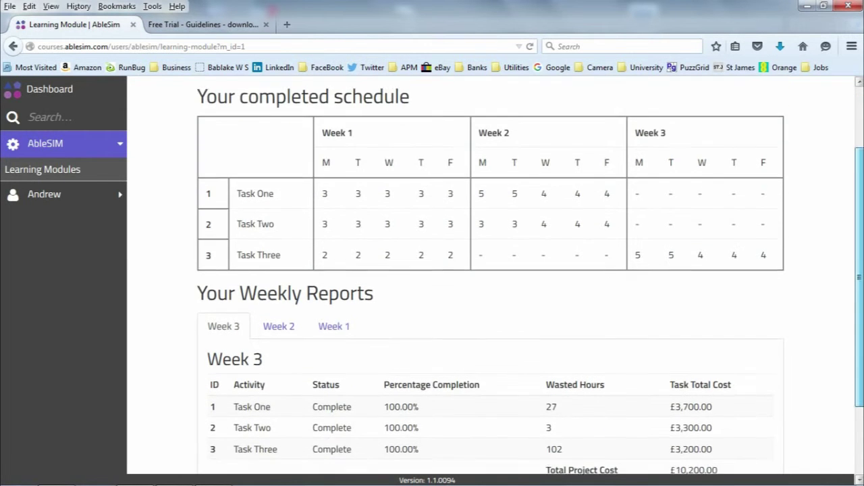
pyautogui.scroll(-1, 489, 274)
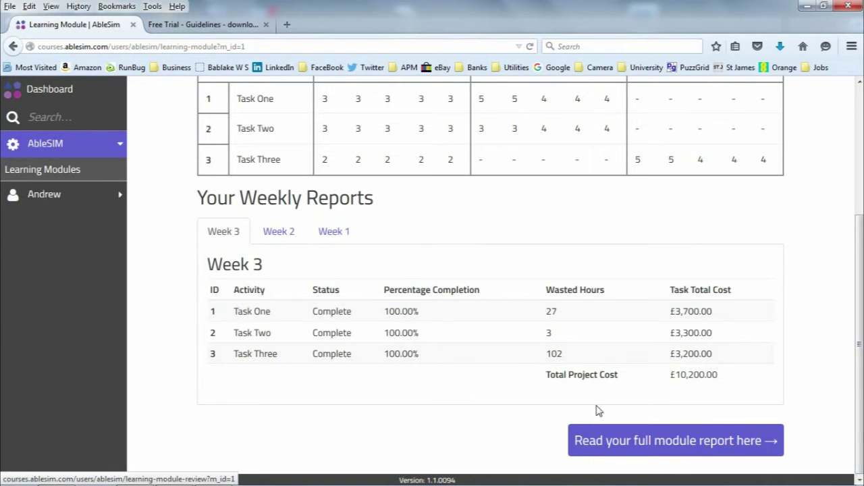
# - Open the Free Trial Review and scroll through its ideal versus delivered 15-day, £10,200 comparison
pyautogui.click(625, 443)
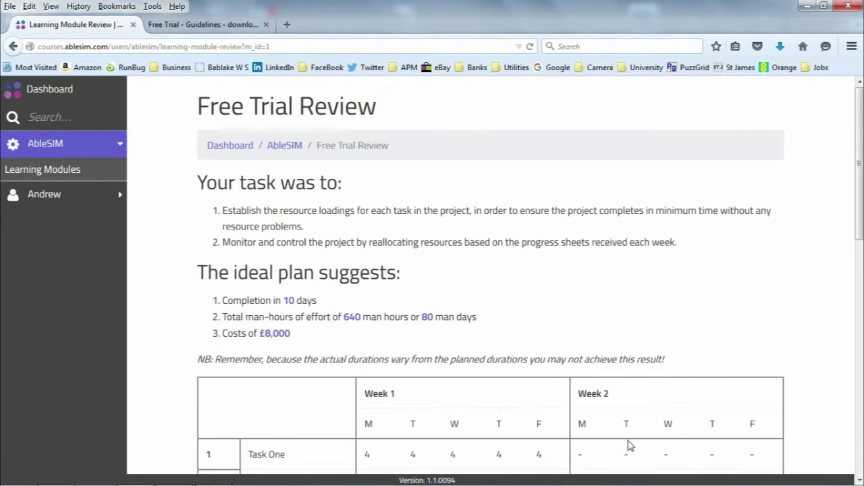
pyautogui.moveTo(862, 188); pyautogui.dragTo(862, 431)
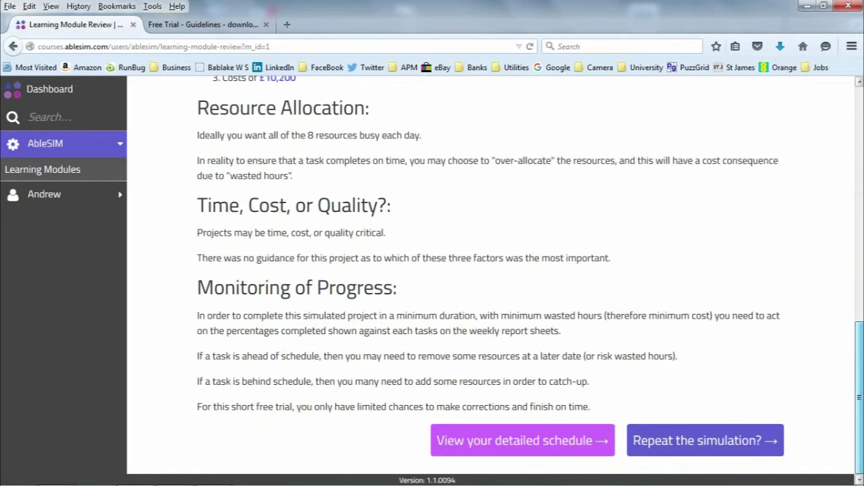